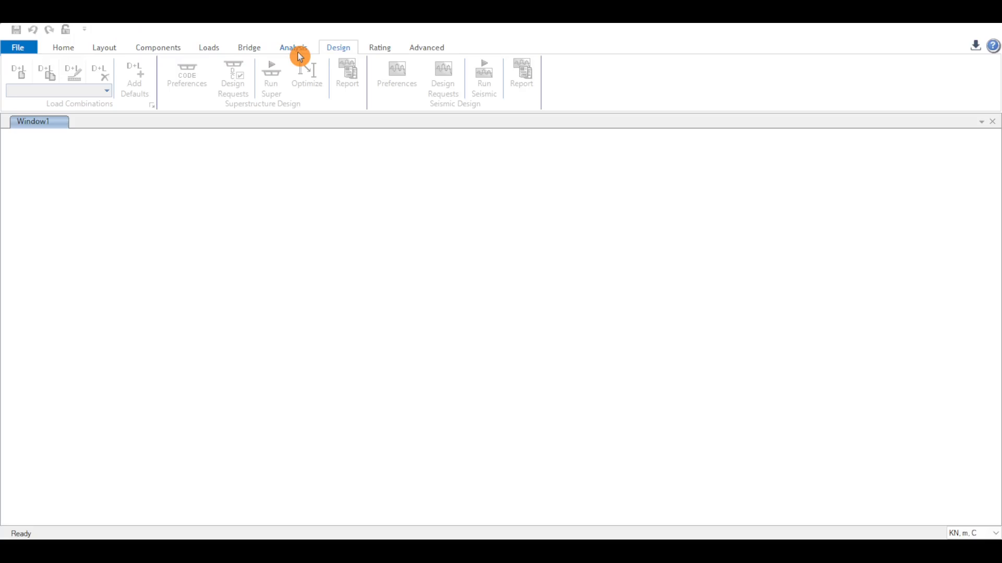
# Step: Browse the ribbon tabs to review the available bridge modelling commands
pyautogui.click(108, 52)
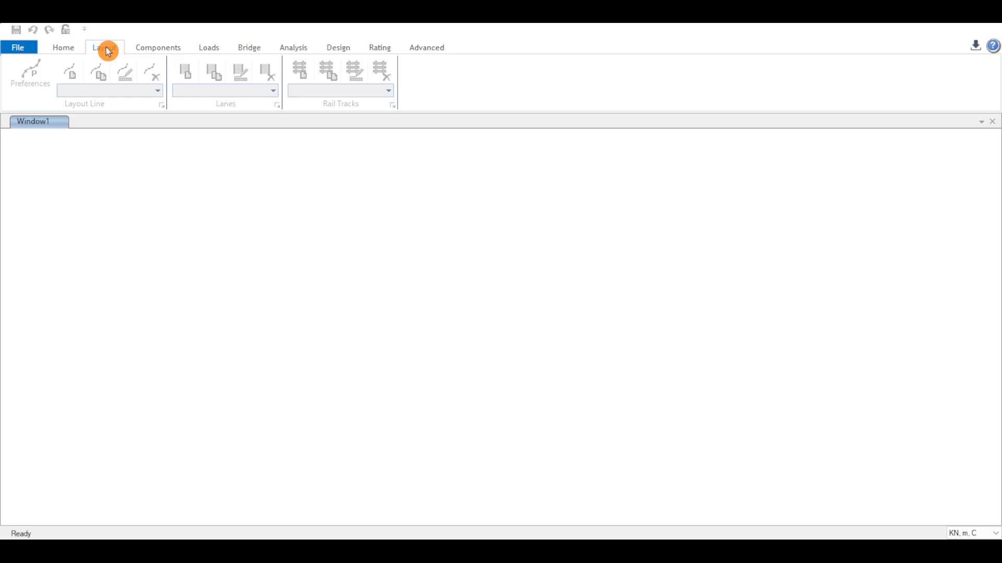
pyautogui.click(300, 48)
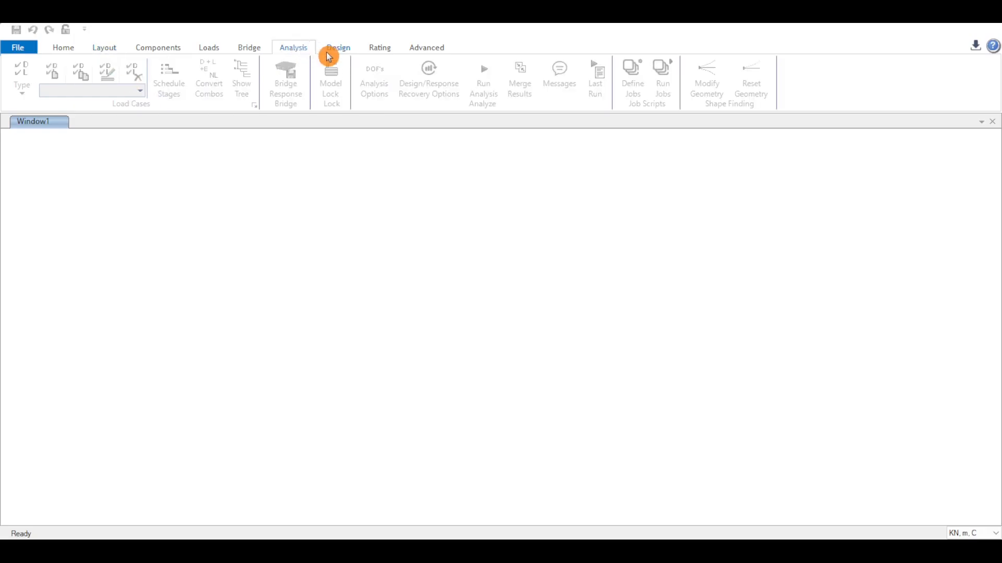
pyautogui.click(338, 48)
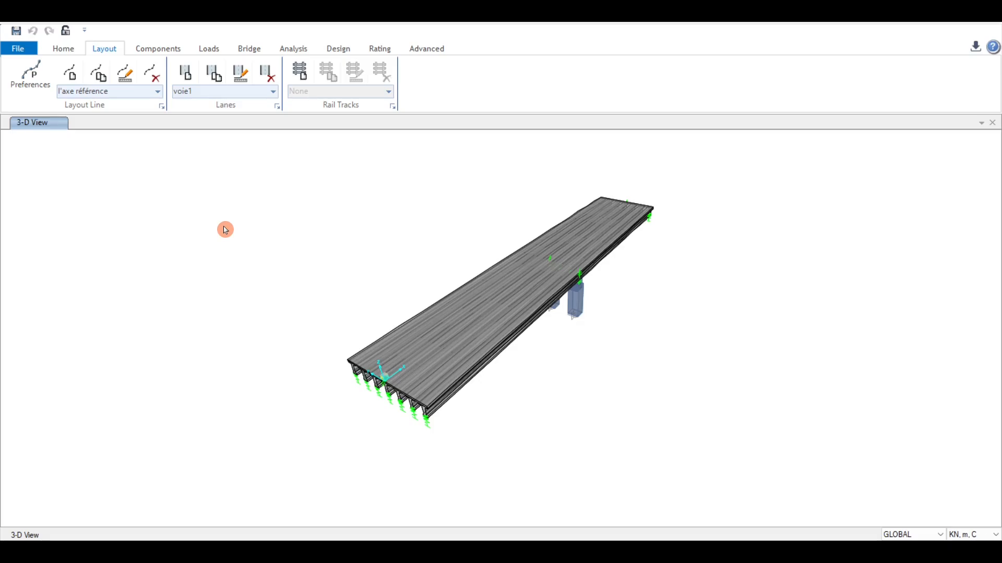
pyautogui.click(157, 49)
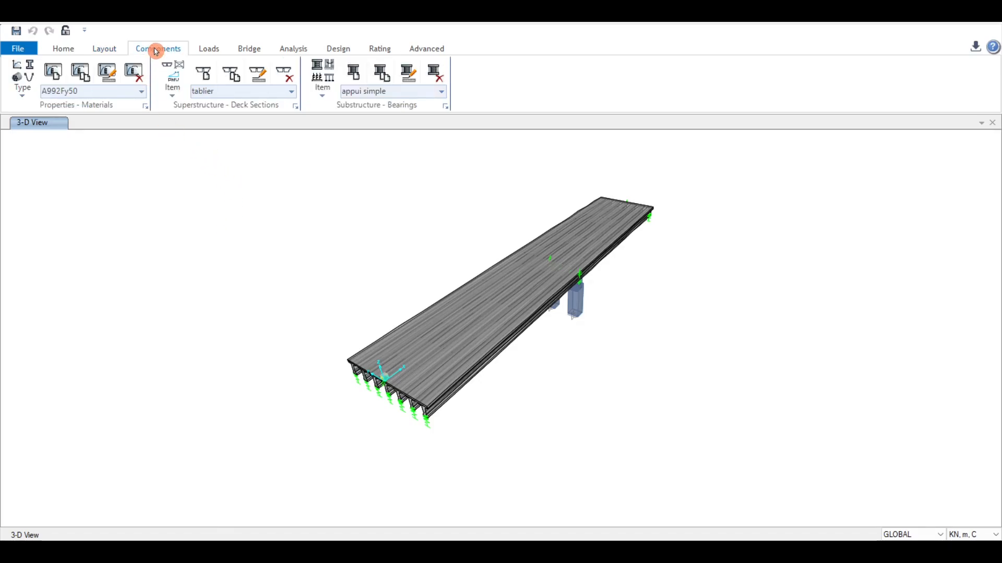
pyautogui.click(202, 51)
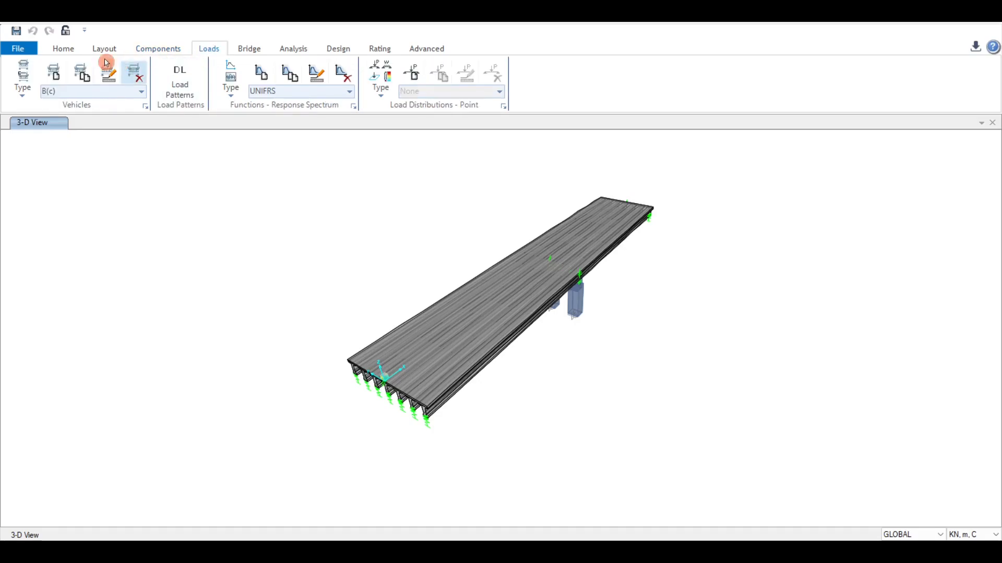
pyautogui.click(152, 48)
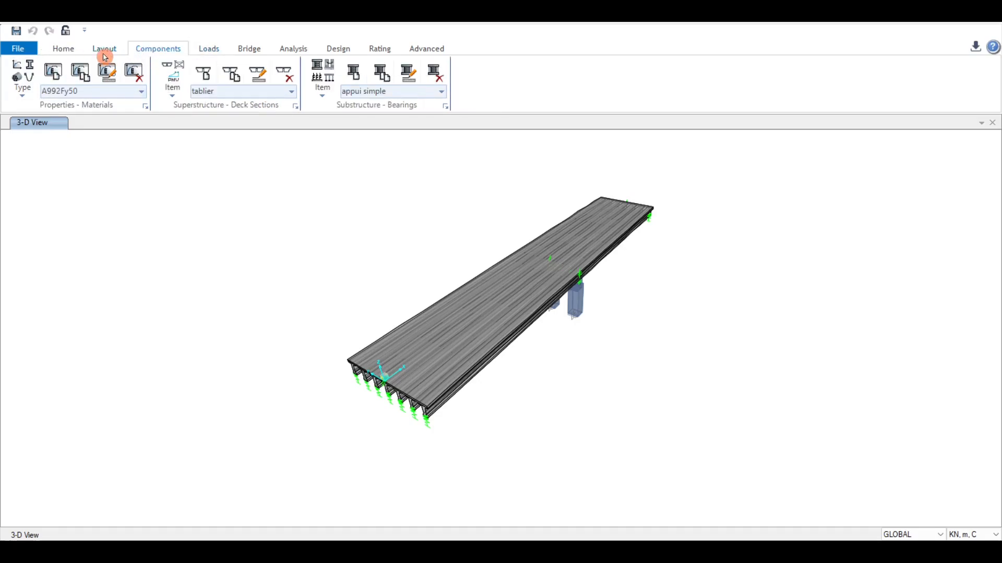
pyautogui.click(103, 53)
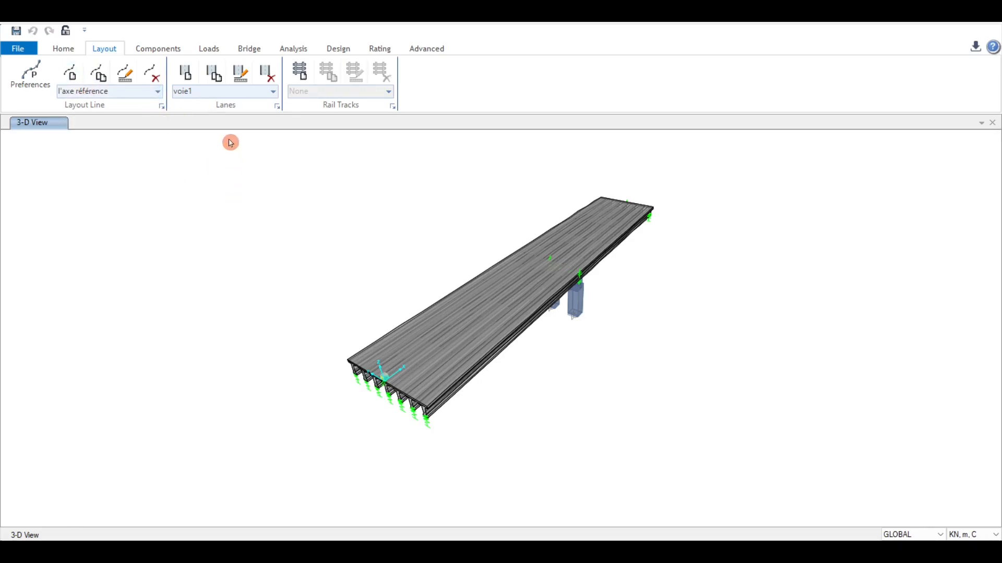
pyautogui.click(158, 49)
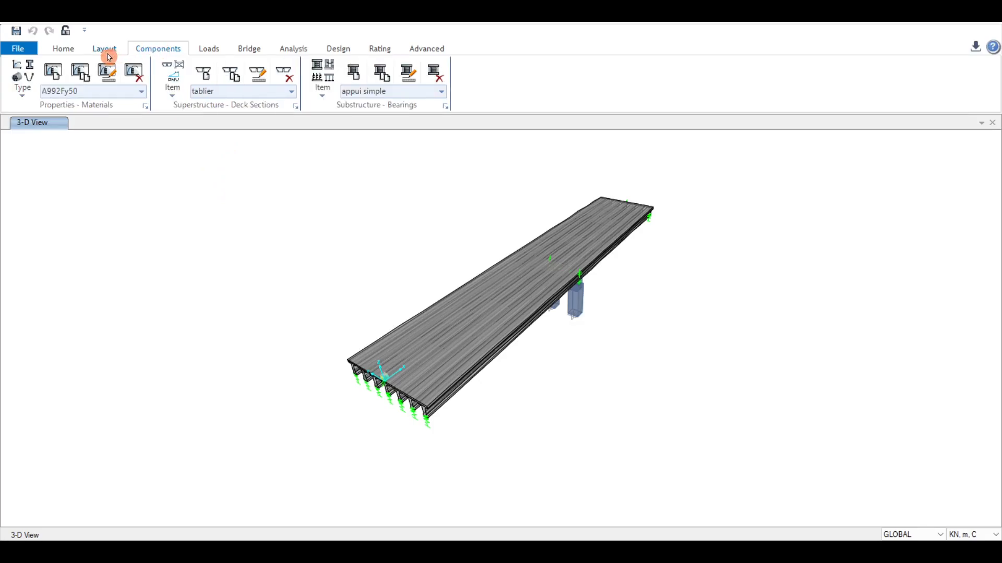
# Step: Switch the component type to Material Properties and open the Add Material Property dialog without adding a material
pyautogui.click(22, 88)
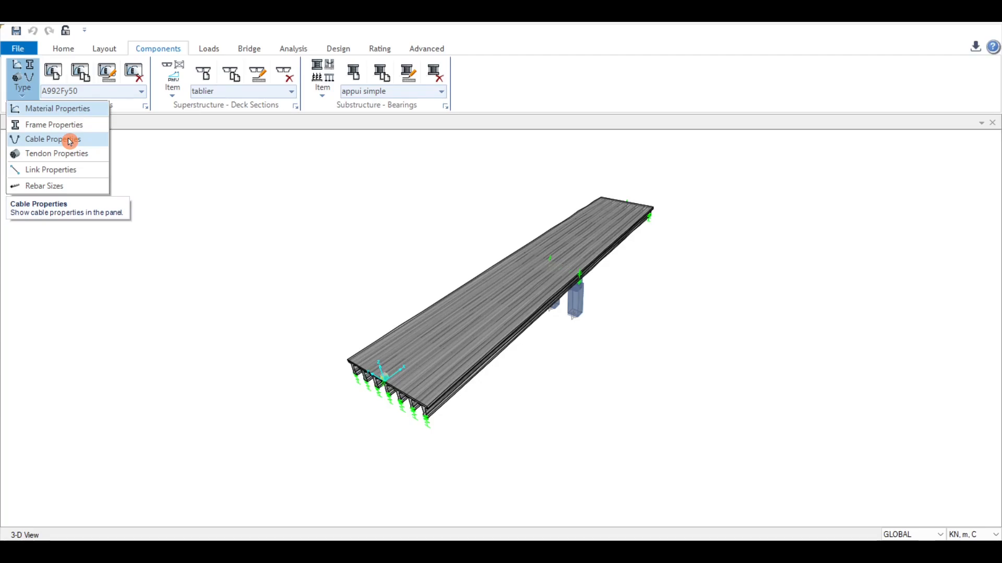
pyautogui.click(69, 109)
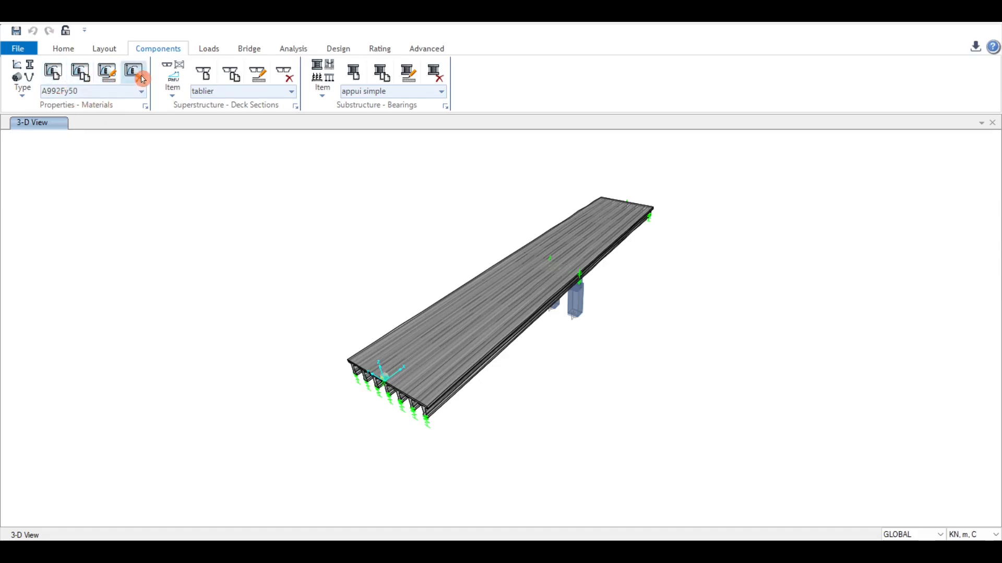
pyautogui.click(54, 73)
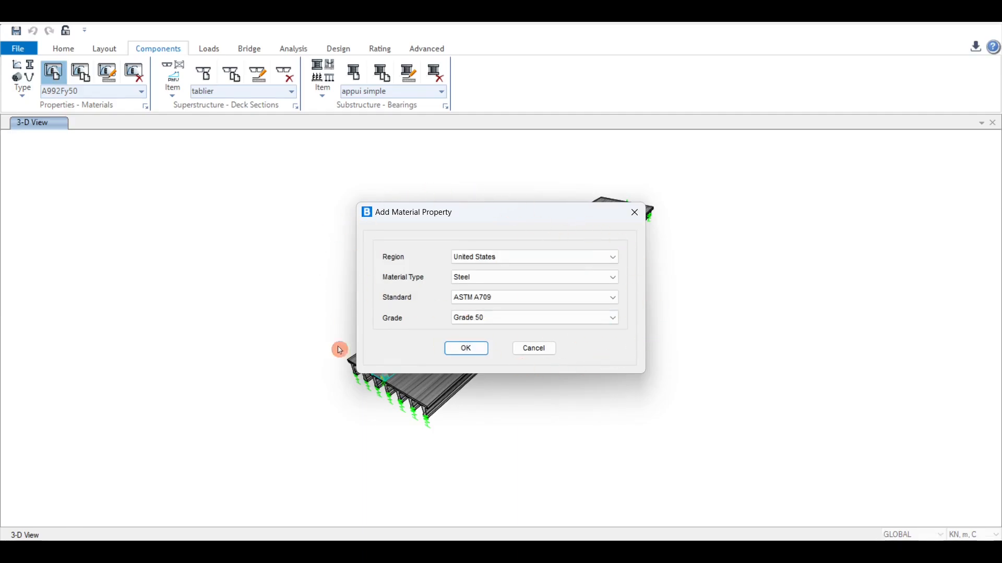
pyautogui.click(545, 351)
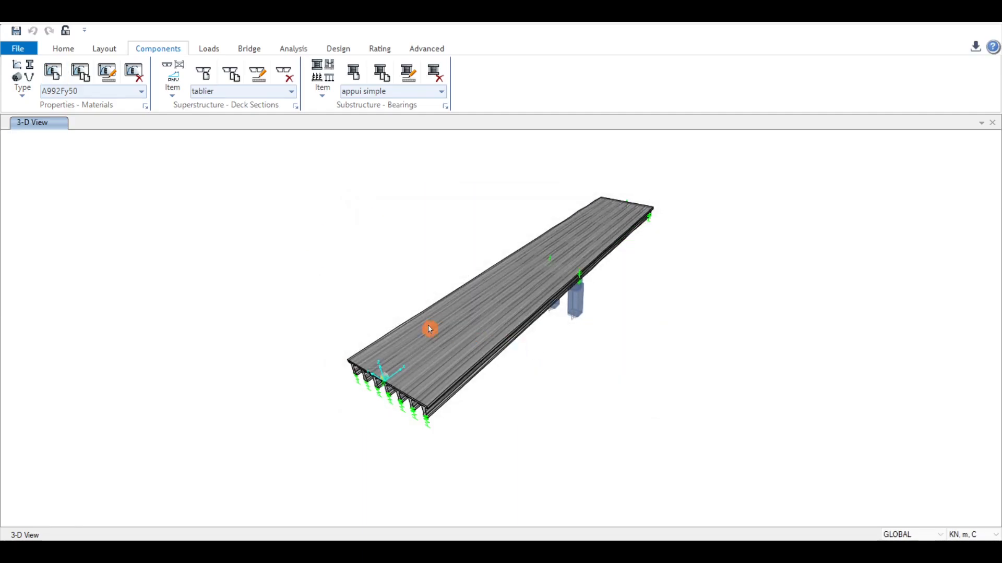
pyautogui.click(80, 72)
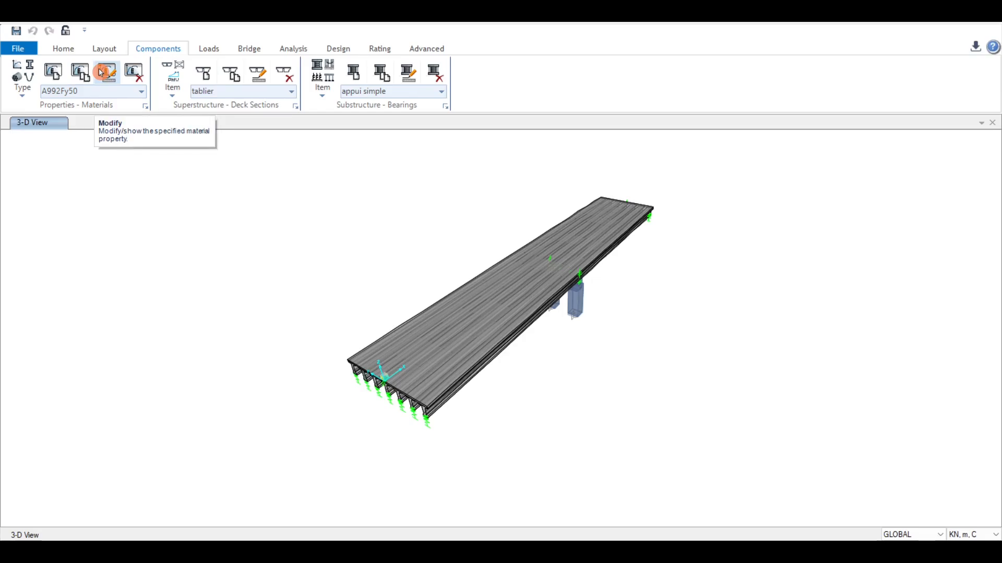
# Step: Open the beton25 material's property data for review and close it
pyautogui.click(141, 92)
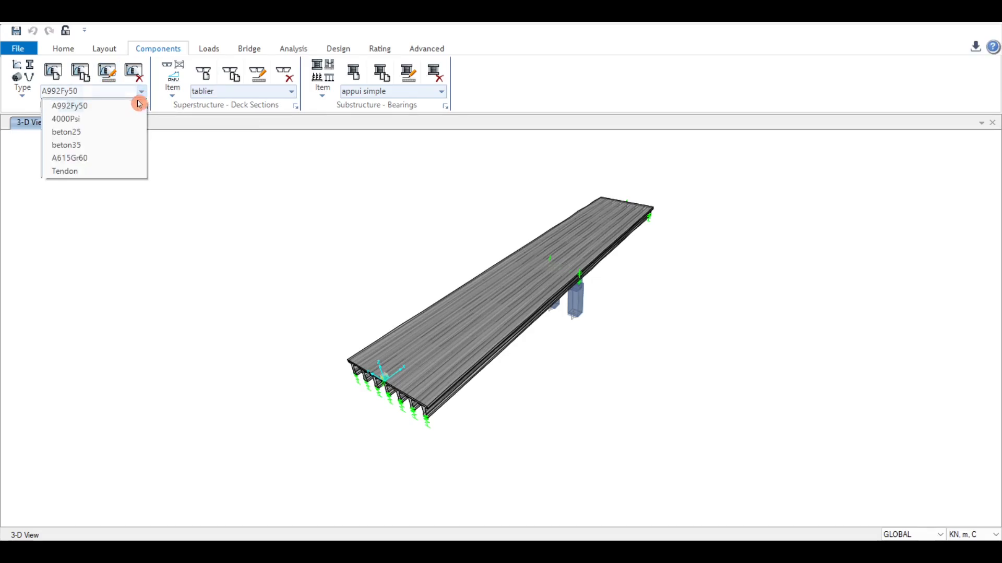
pyautogui.click(95, 130)
pyautogui.click(107, 72)
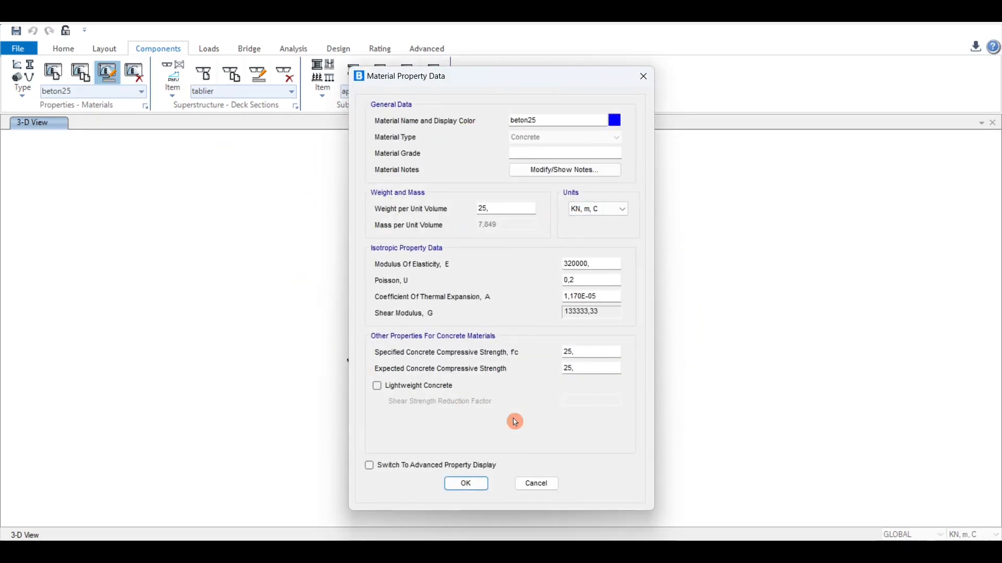
pyautogui.moveTo(505, 76); pyautogui.dragTo(573, 52)
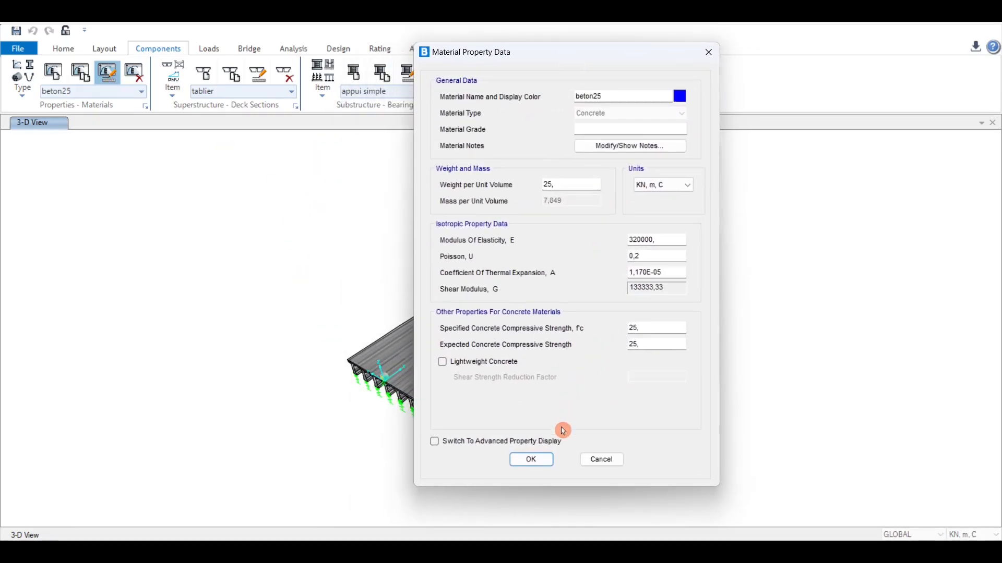
pyautogui.click(532, 460)
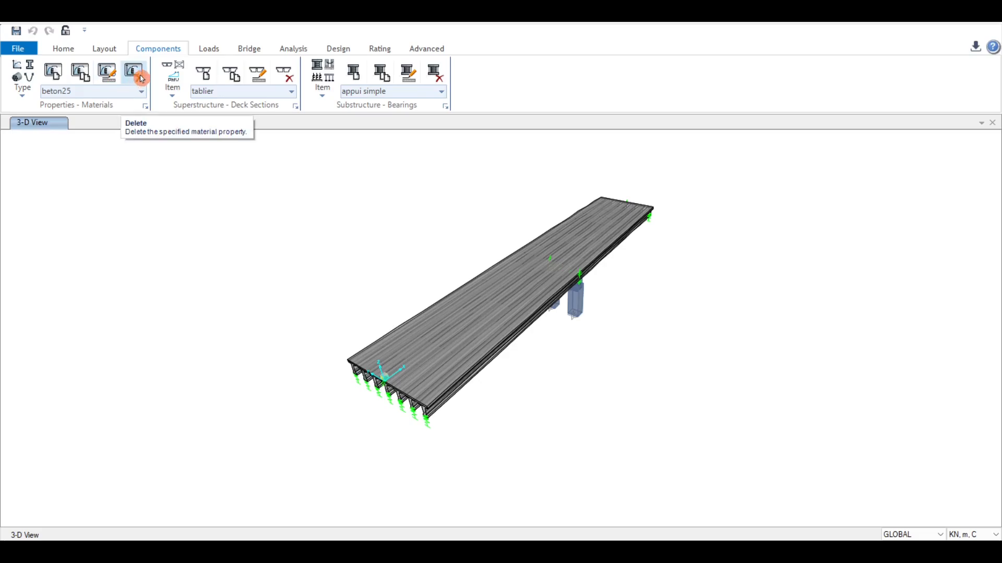
pyautogui.click(105, 49)
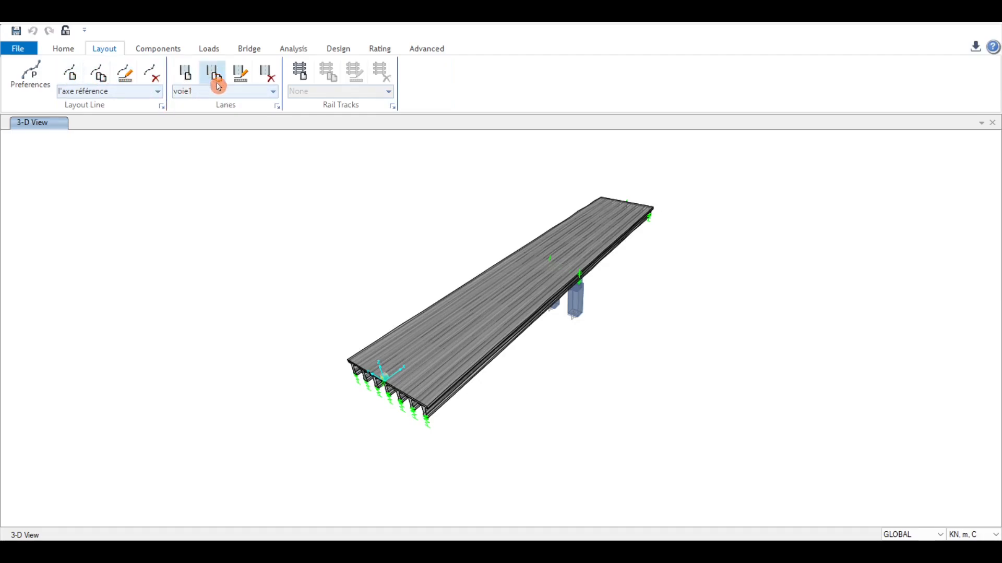
pyautogui.click(209, 52)
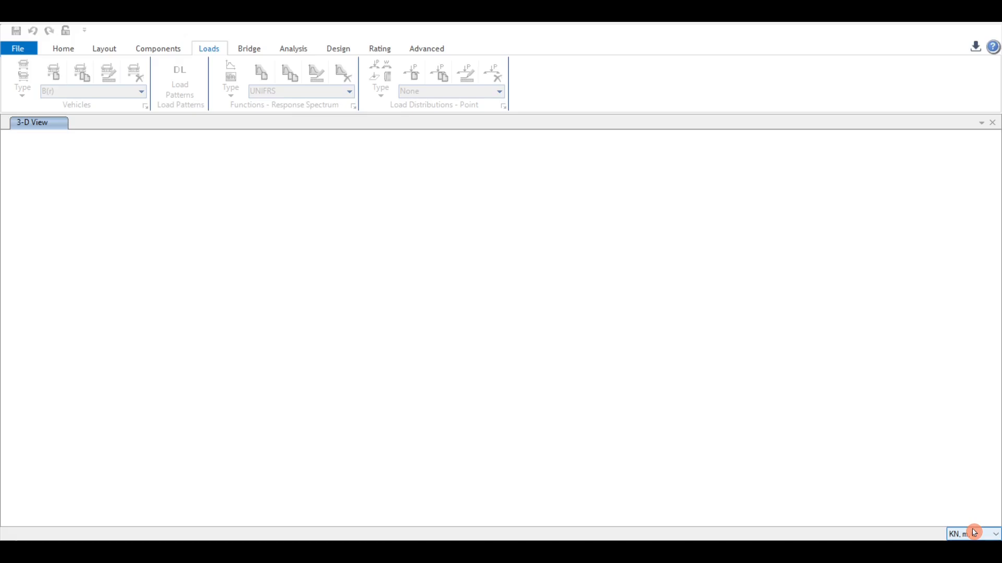
pyautogui.click(996, 535)
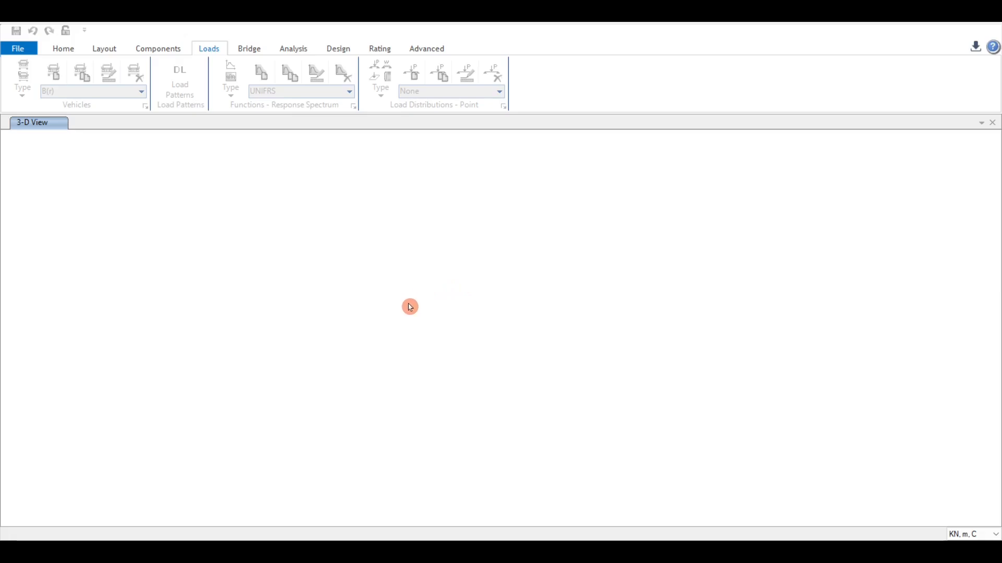
# Step: Open the model file modélisation (2) from the pont tp folder
pyautogui.click(10, 52)
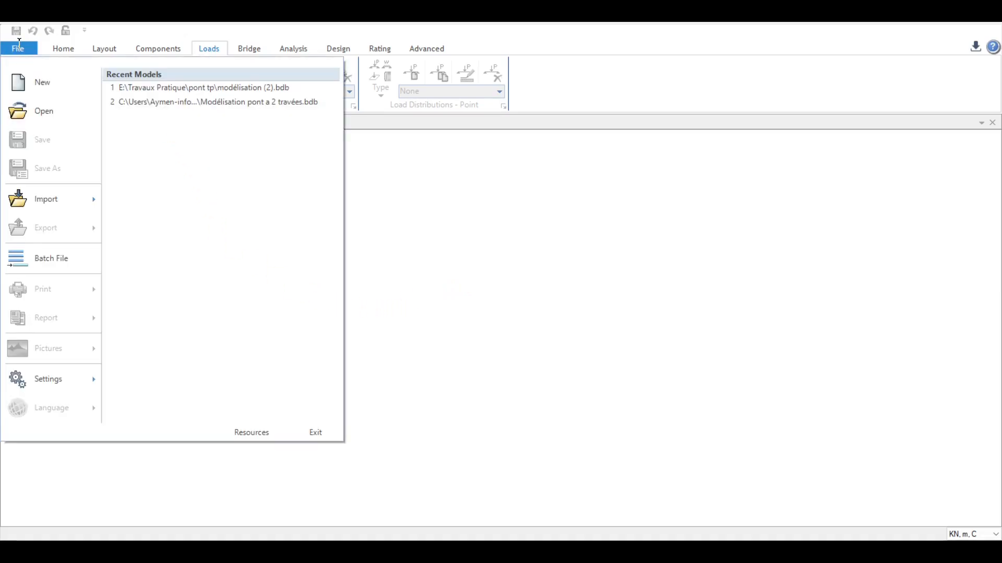
pyautogui.click(49, 118)
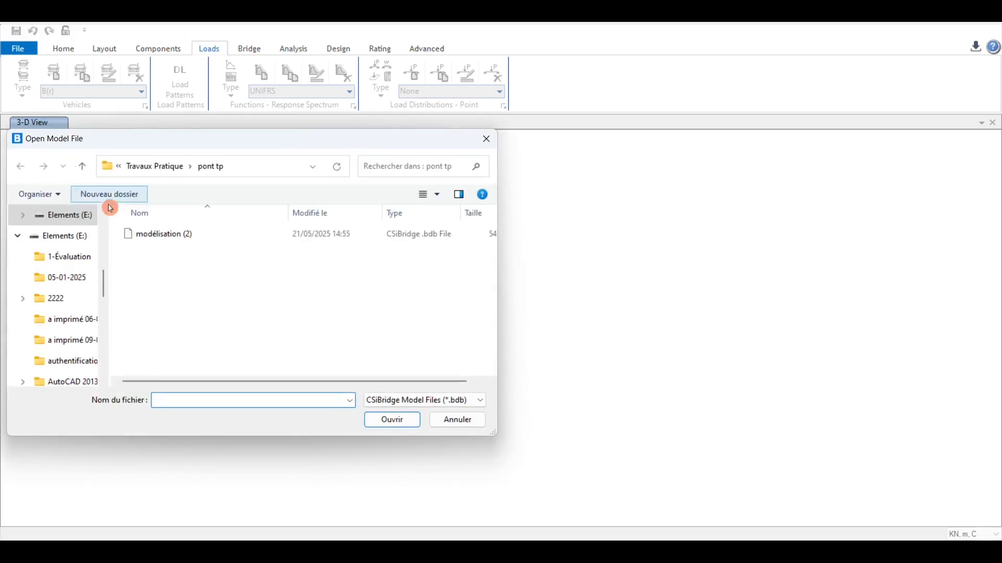
pyautogui.click(170, 236)
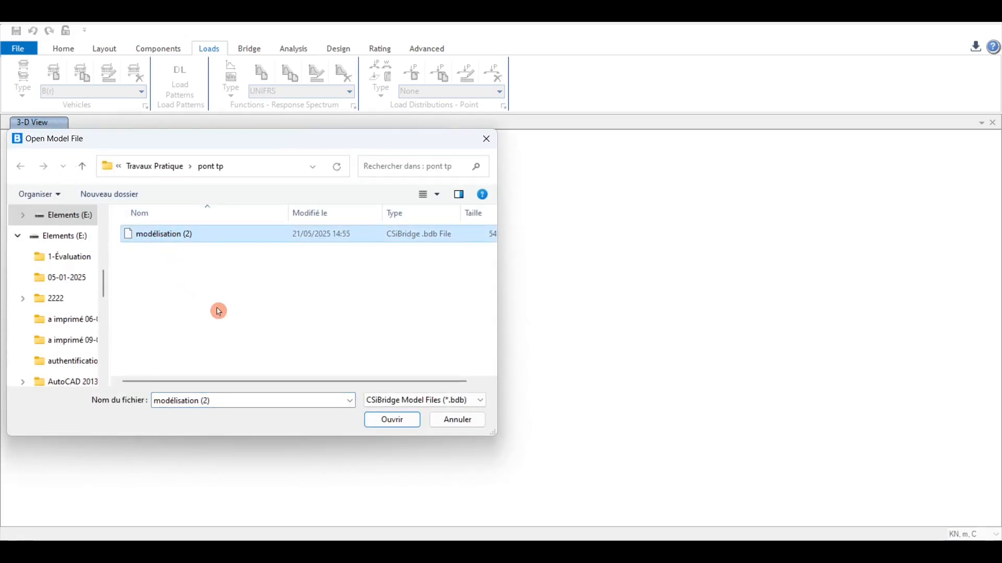
pyautogui.click(398, 423)
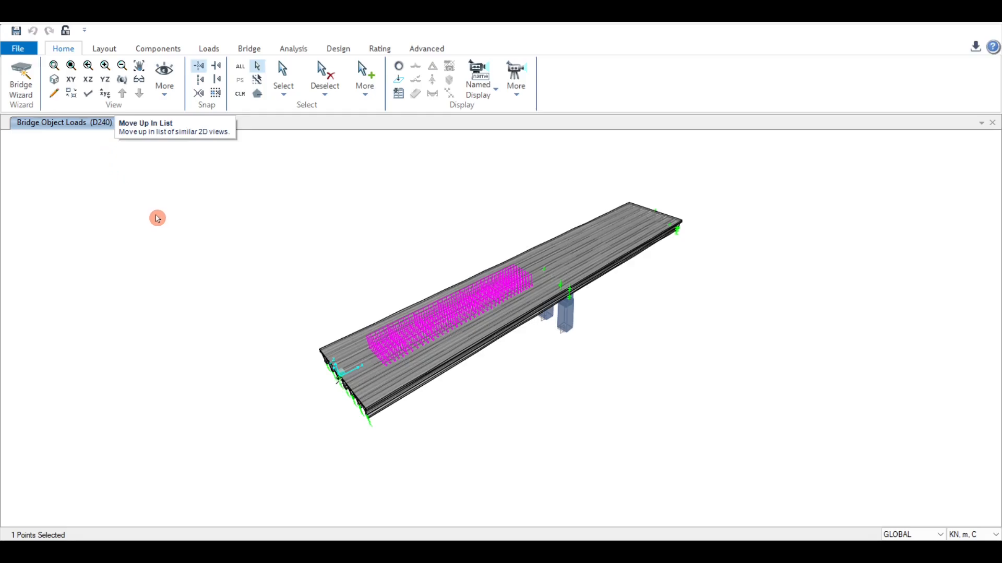
# Step: Set a 2D view of the X-Y plane at Z = 0, front face
pyautogui.click(166, 90)
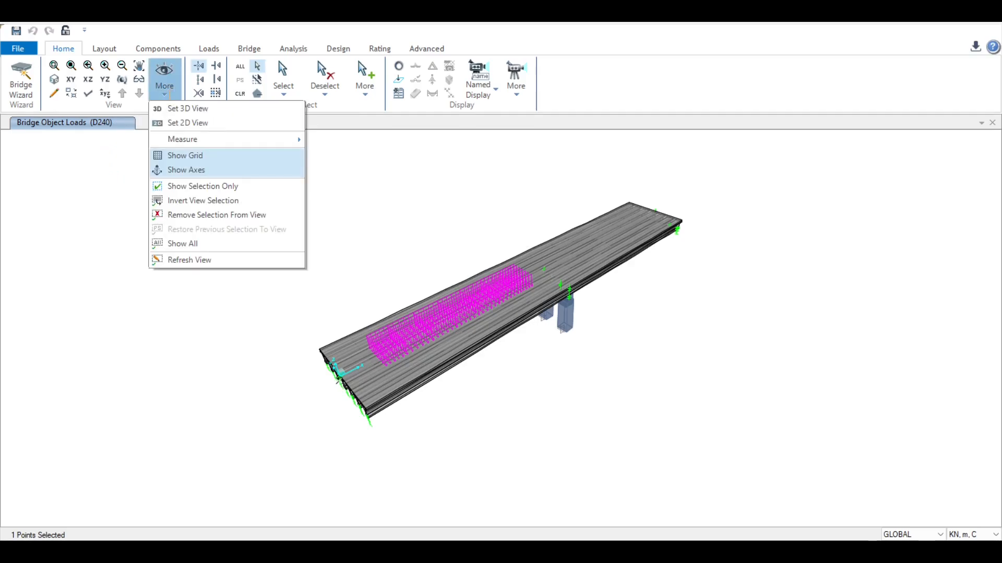
pyautogui.click(170, 98)
pyautogui.click(164, 93)
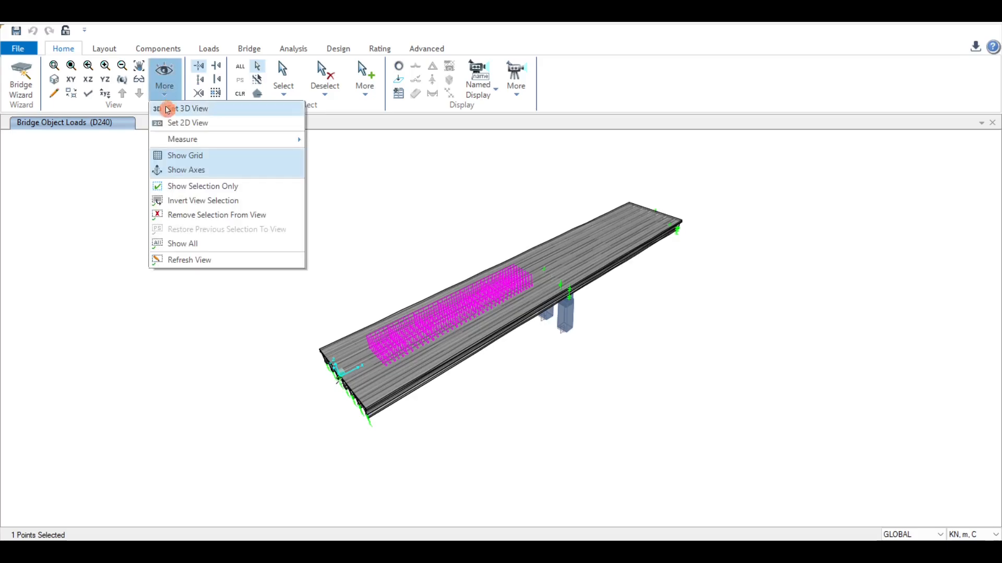
pyautogui.click(169, 124)
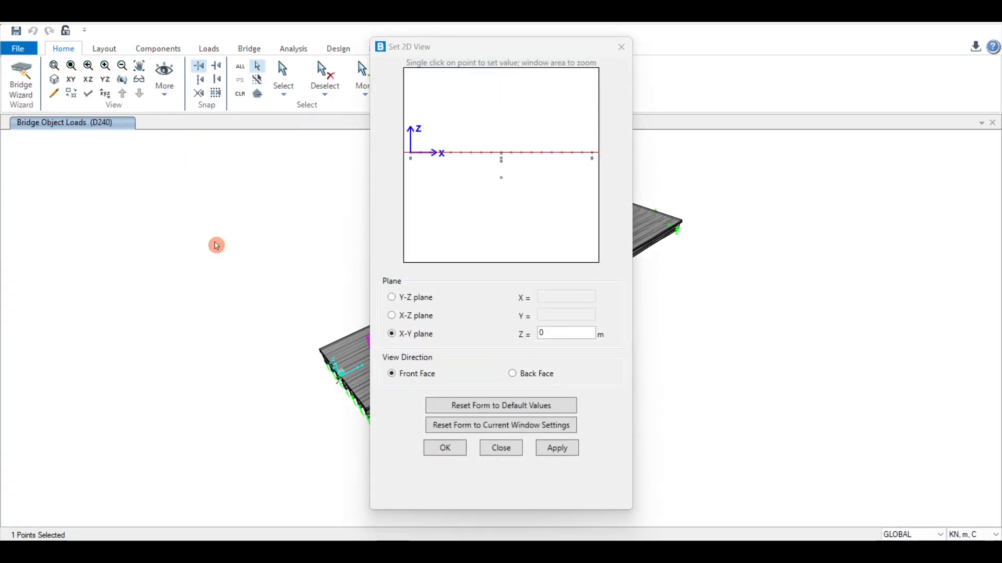
pyautogui.click(560, 457)
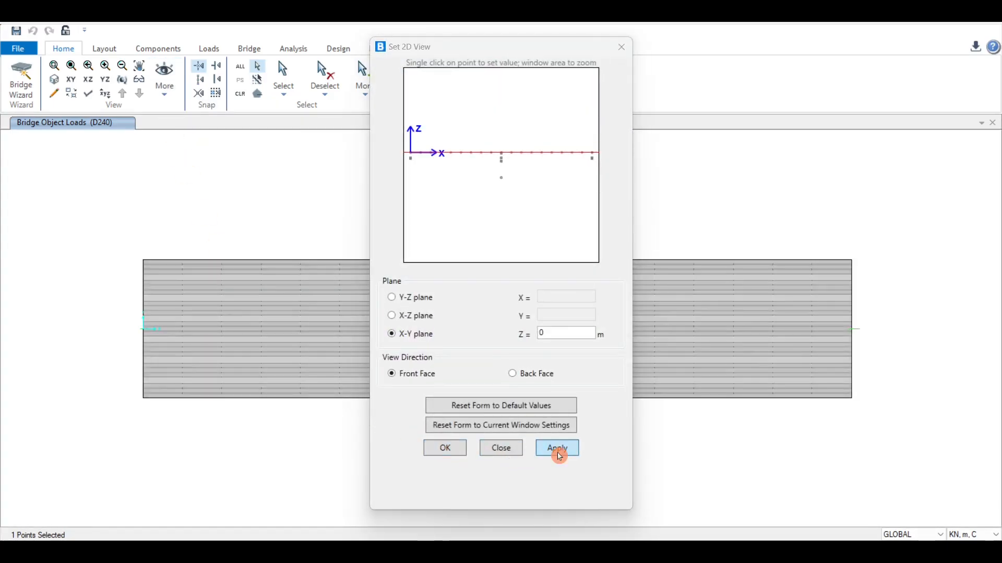
pyautogui.click(457, 450)
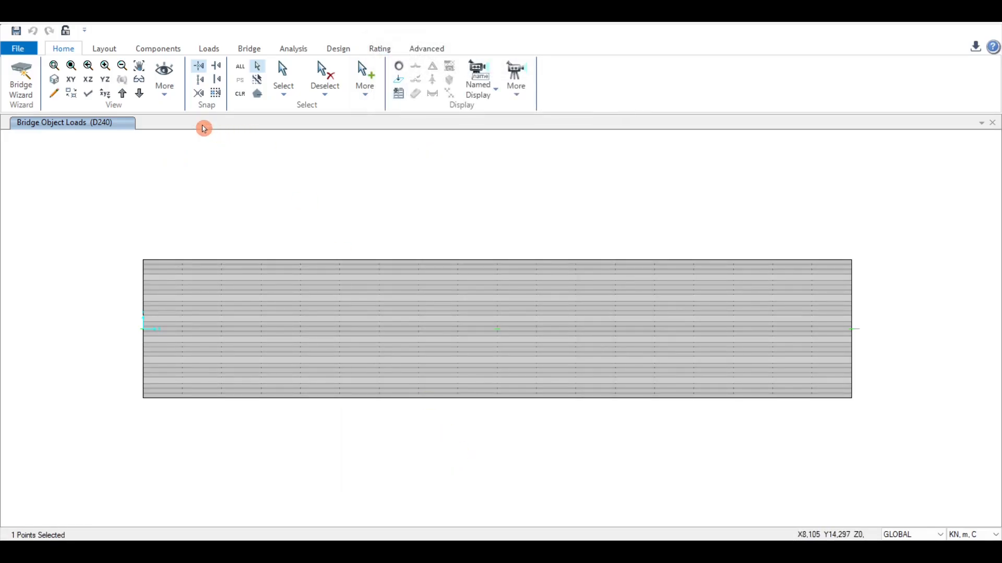
# Step: Return to the default 3-d view and zoom in on the bridge model
pyautogui.click(174, 98)
pyautogui.click(175, 106)
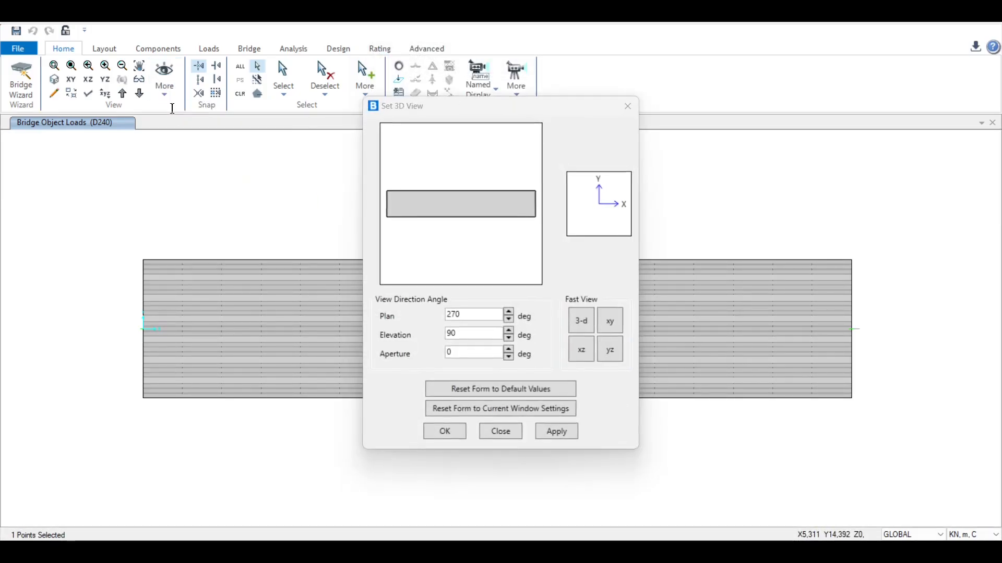
pyautogui.click(581, 321)
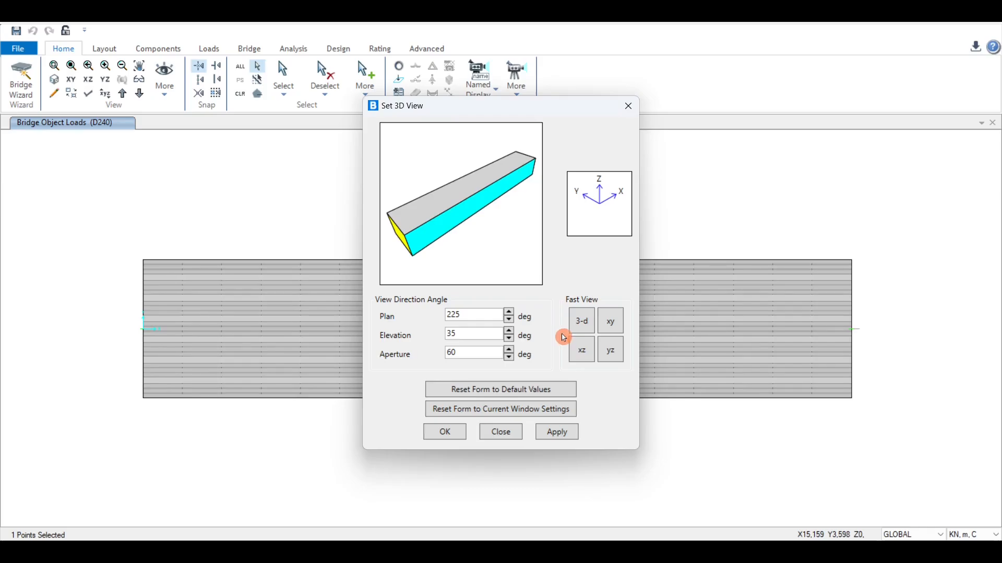
pyautogui.click(450, 437)
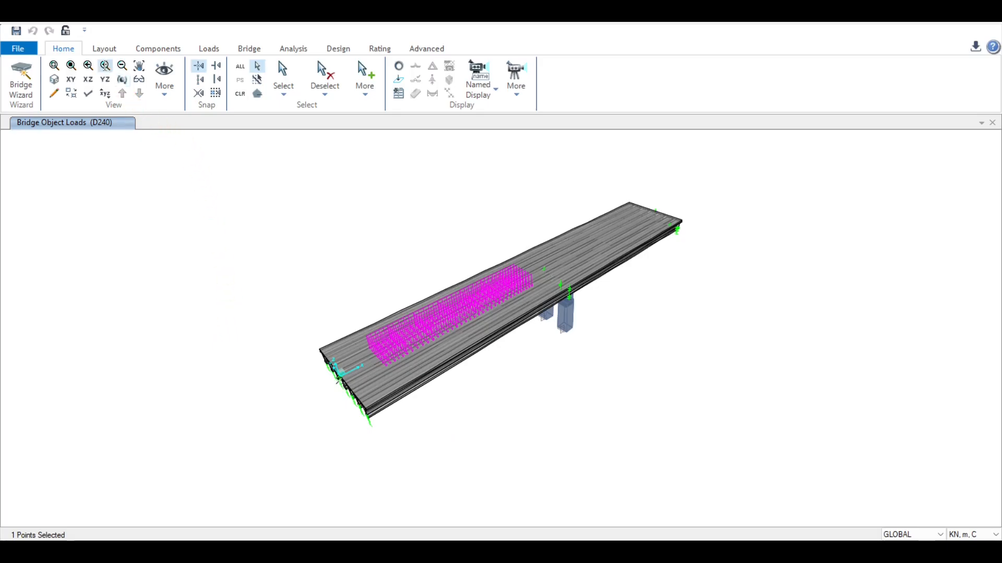
pyautogui.click(106, 67)
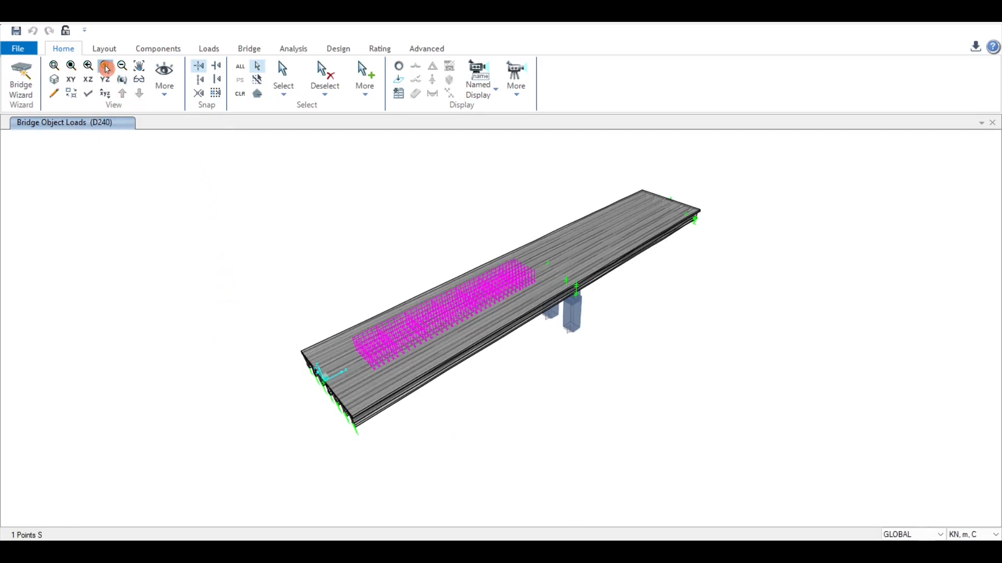
pyautogui.click(107, 68)
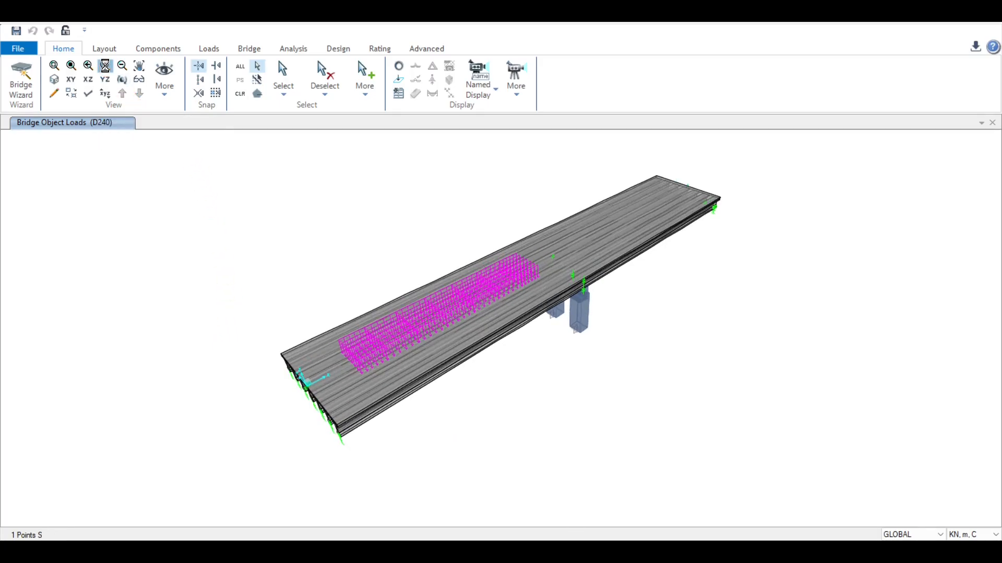
pyautogui.click(107, 68)
pyautogui.click(107, 68)
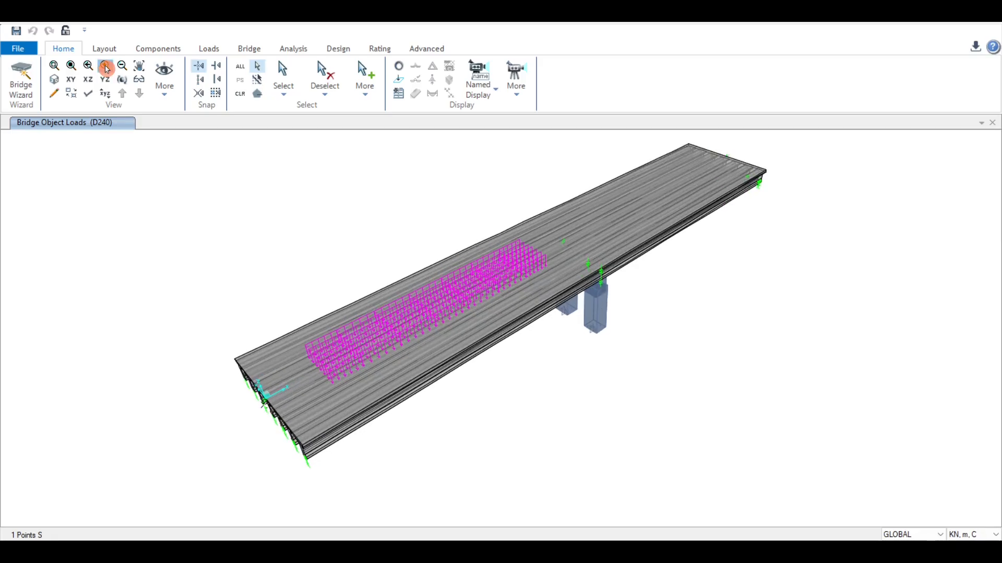
# Step: Display the bridge object loads for the A(l) charge load pattern on the 3-D view
pyautogui.click(107, 67)
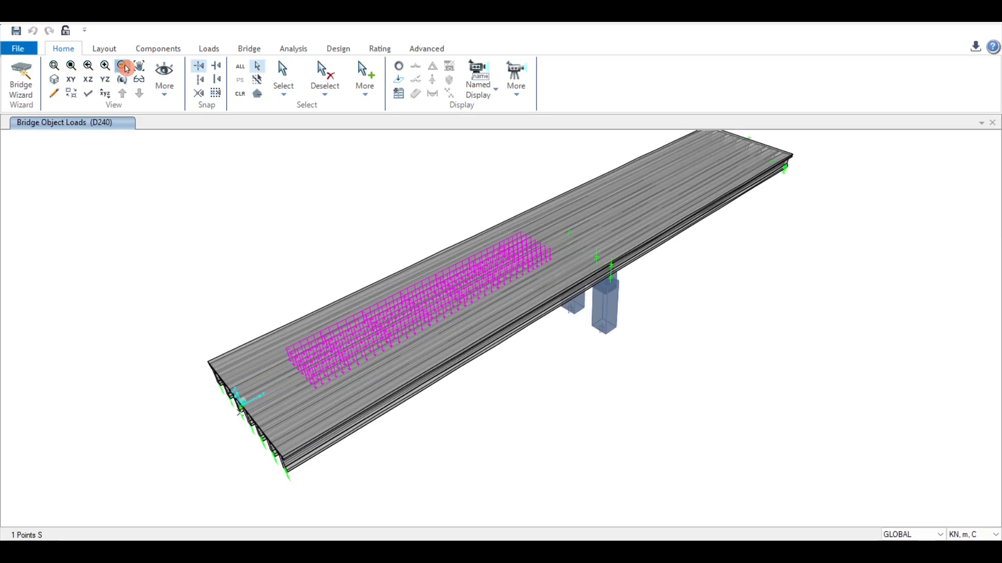
pyautogui.click(125, 68)
pyautogui.click(125, 68)
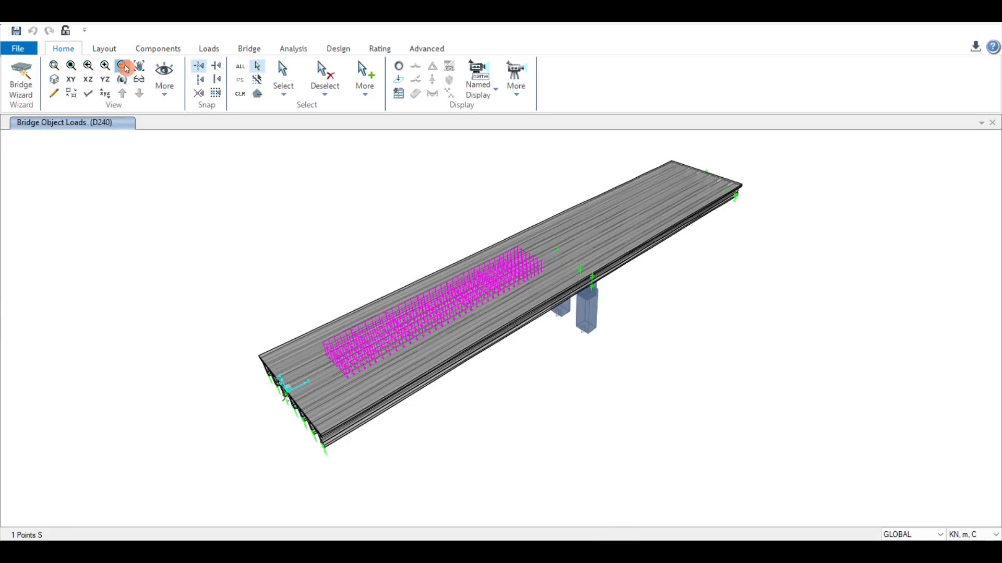
pyautogui.click(125, 68)
pyautogui.click(125, 68)
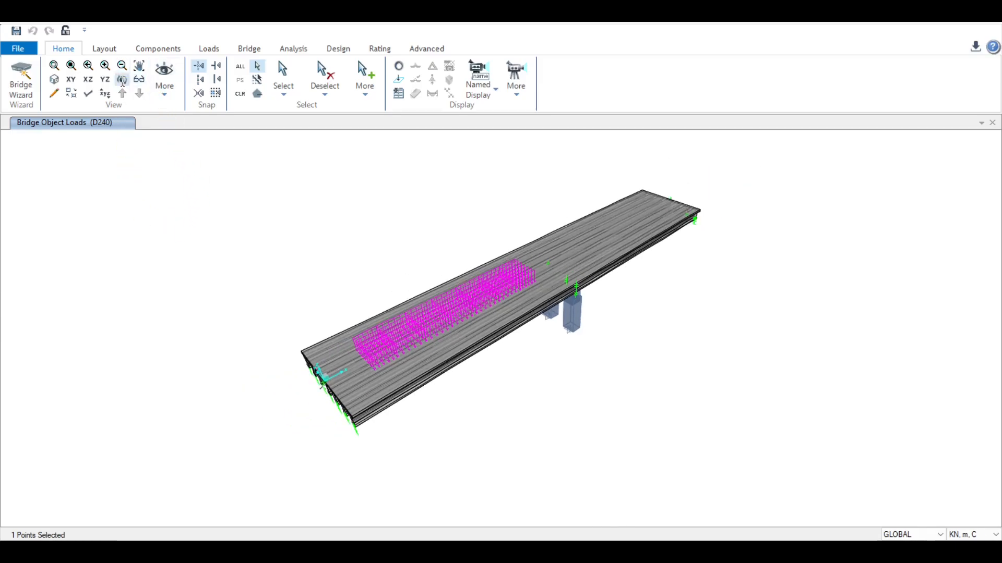
pyautogui.click(123, 81)
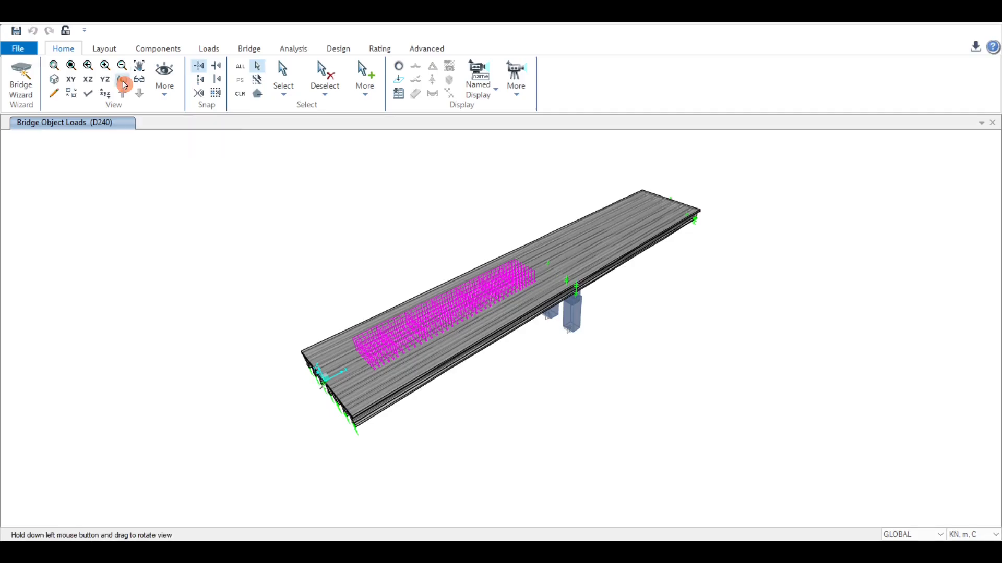
pyautogui.moveTo(275, 377); pyautogui.dragTo(344, 347)
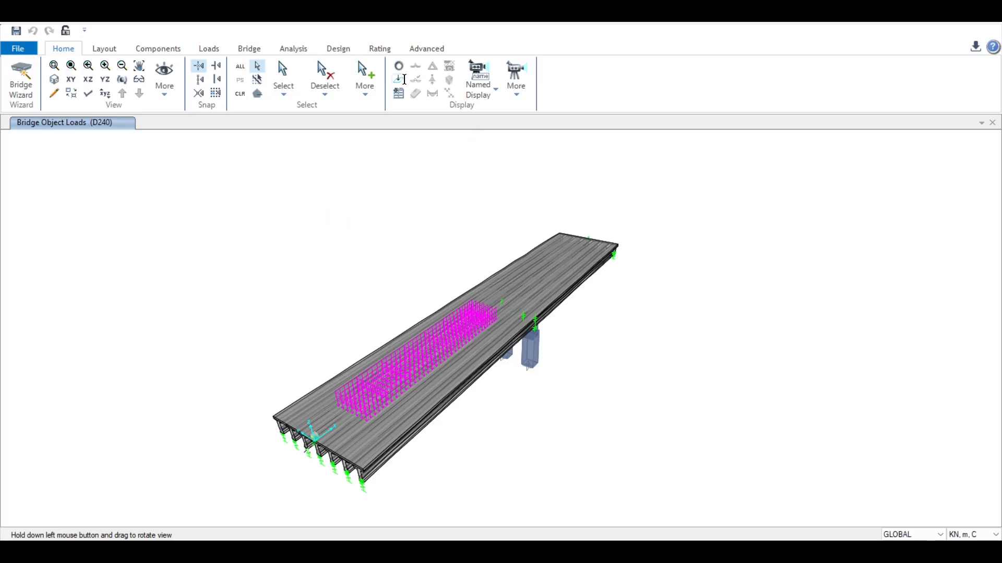
pyautogui.click(401, 79)
pyautogui.click(607, 166)
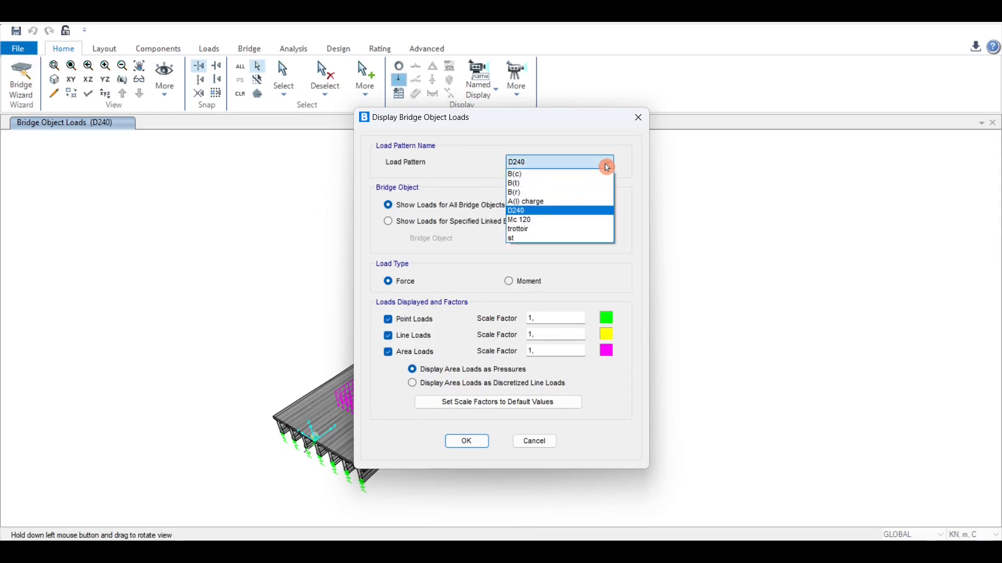
pyautogui.click(576, 202)
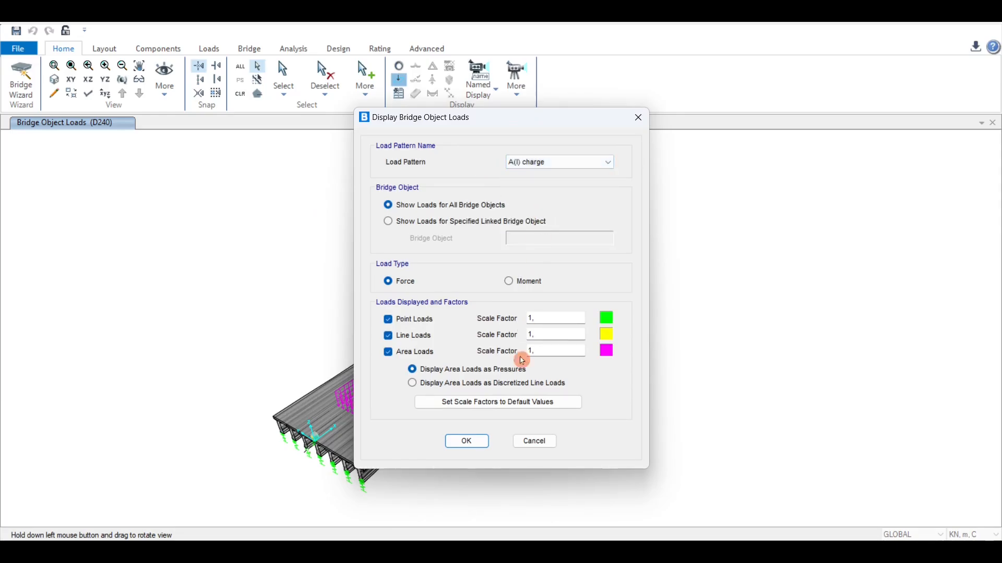
pyautogui.click(468, 441)
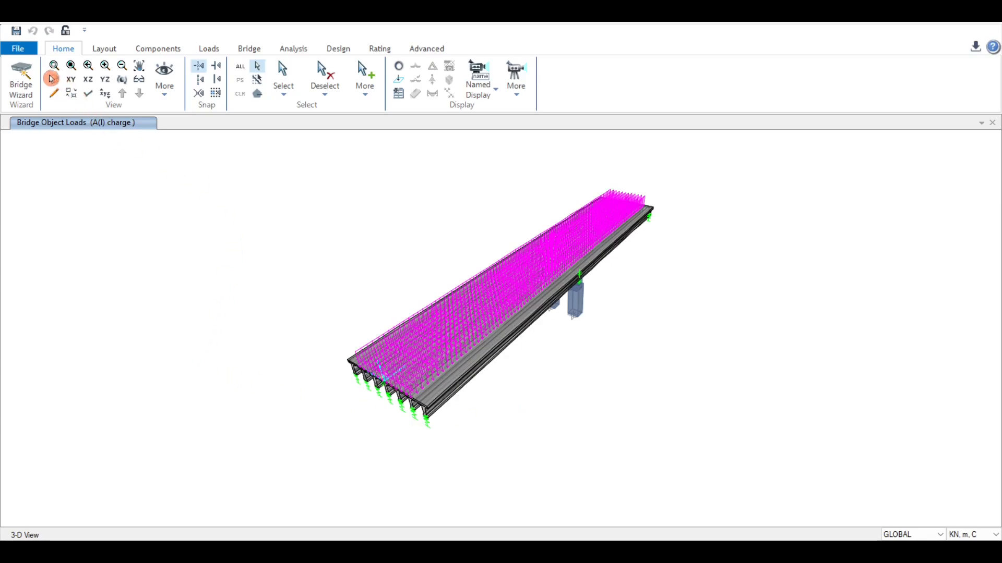
# Step: Start a new model, discarding the unsaved changes to modélisation (2)
pyautogui.click(18, 48)
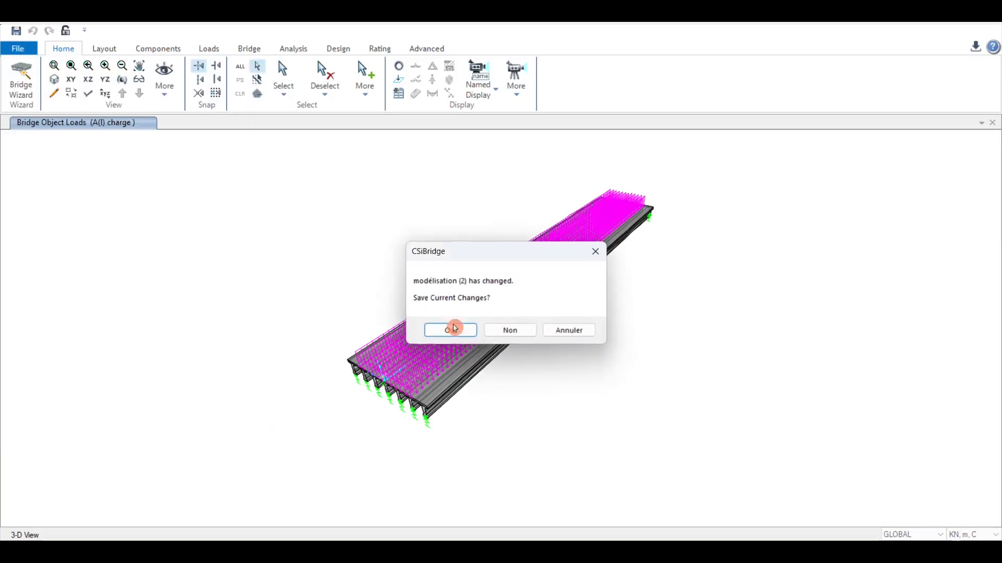
pyautogui.click(512, 330)
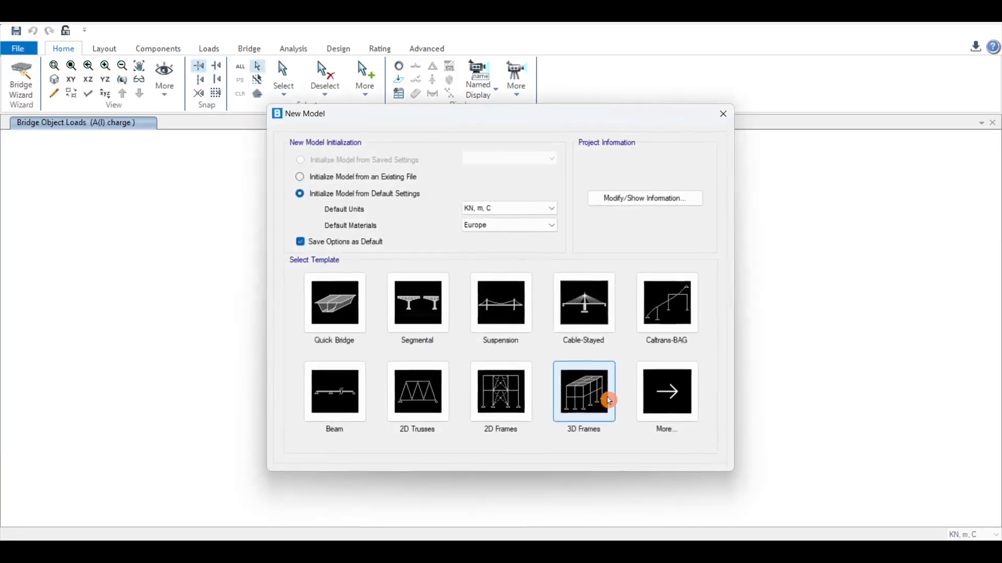